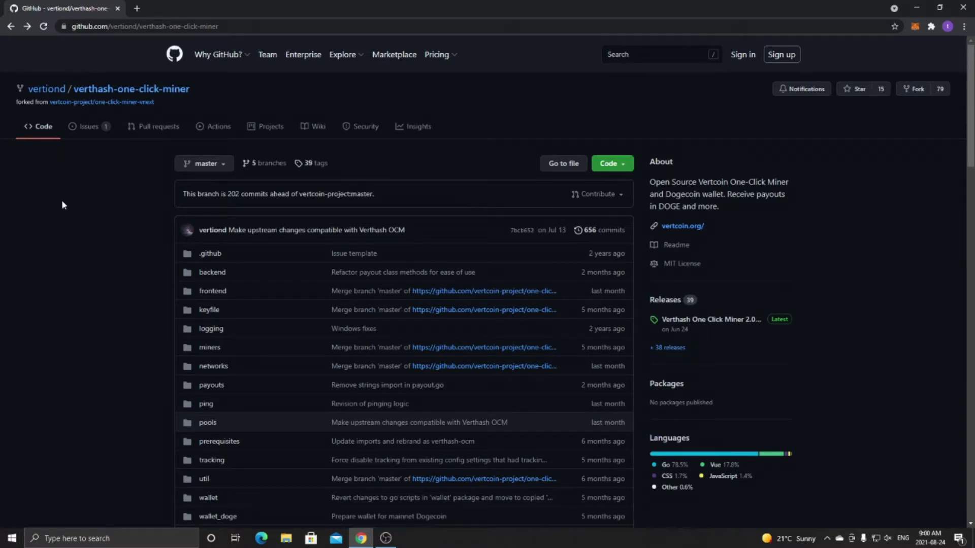
- Open the latest release of the Verthash One Click Miner repository, 2.0-rc8, and go to its downloadable assets
scroll(62, 200, down, 1)
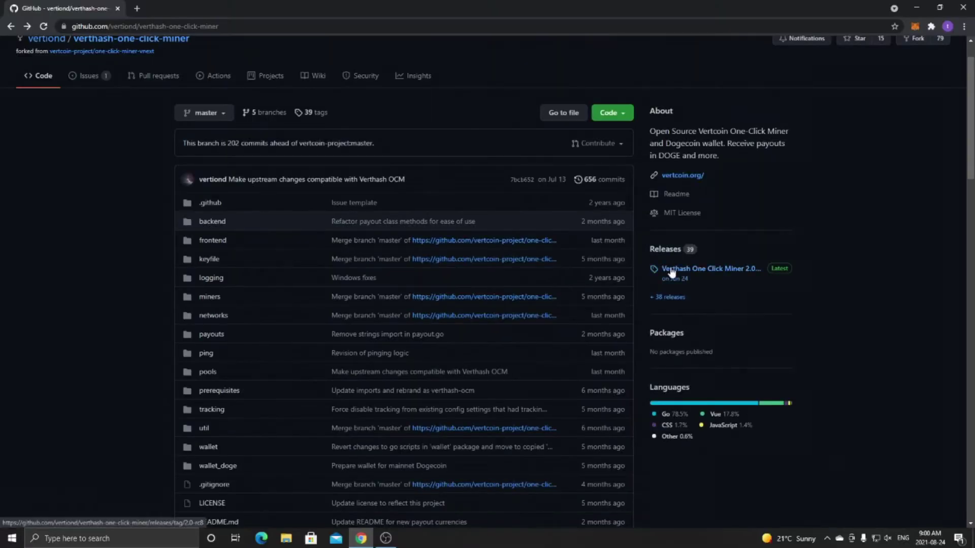
click(676, 270)
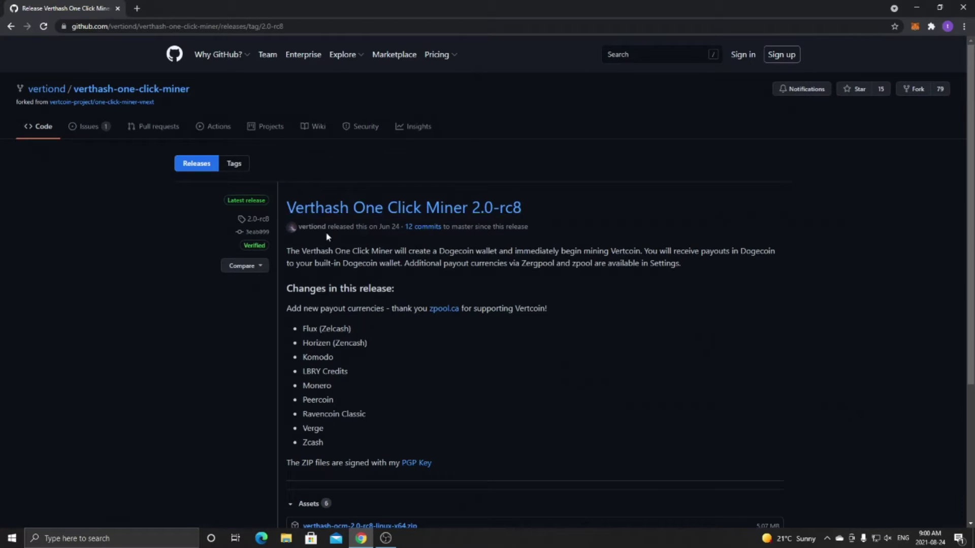
scroll(328, 237, down, 4)
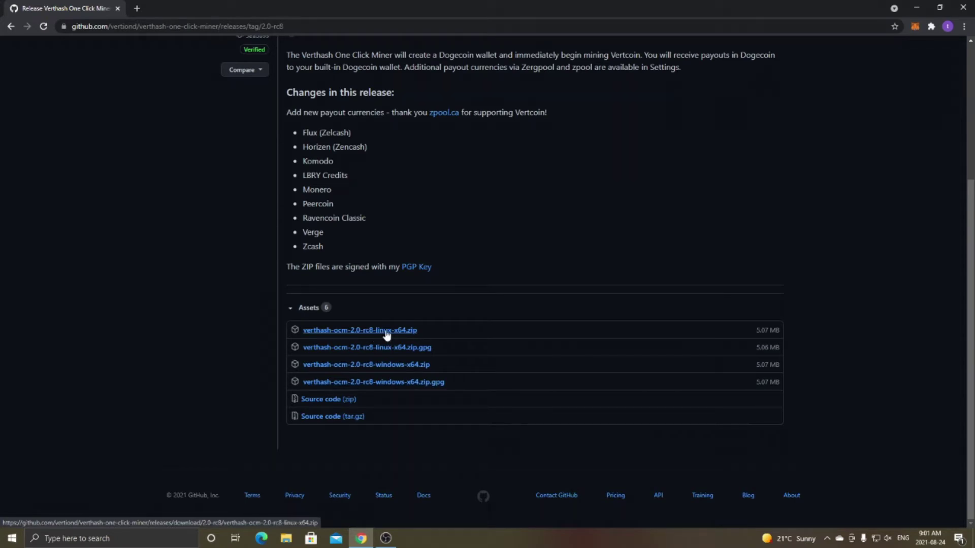
- Extract the verthash-ocm-2.0-rc8-windows-x64 archive on the desktop into its own folder with 7-Zip and open that folder
key(super+d)
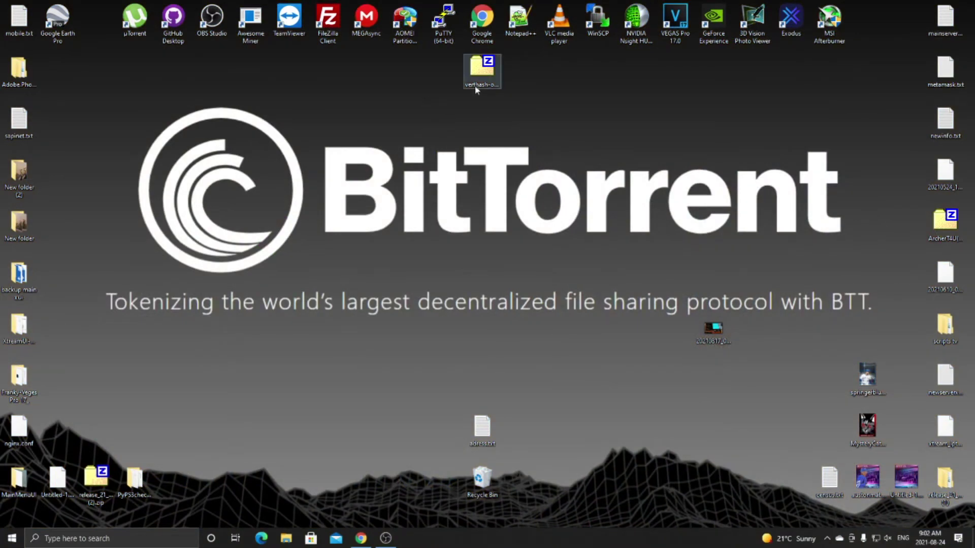
drag(475, 85, 463, 126)
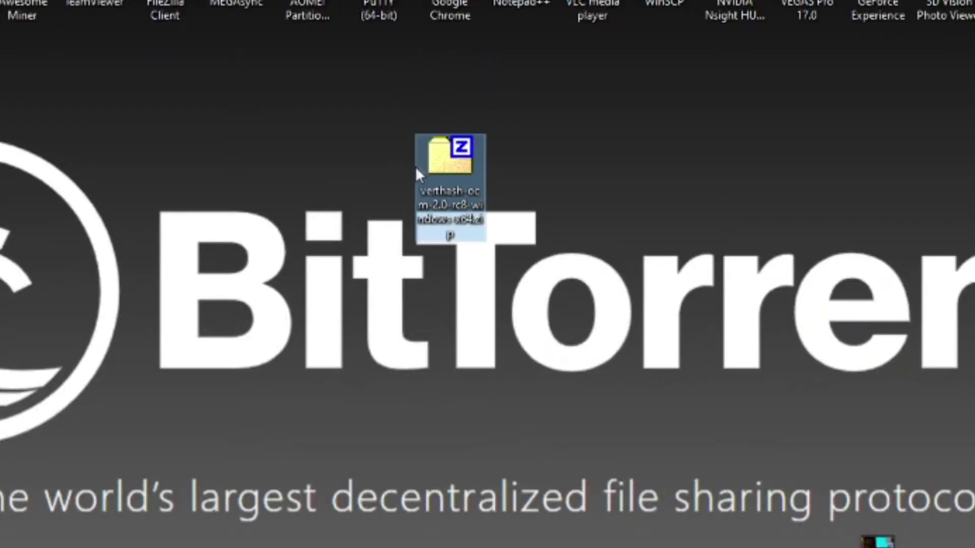
right_click(446, 167)
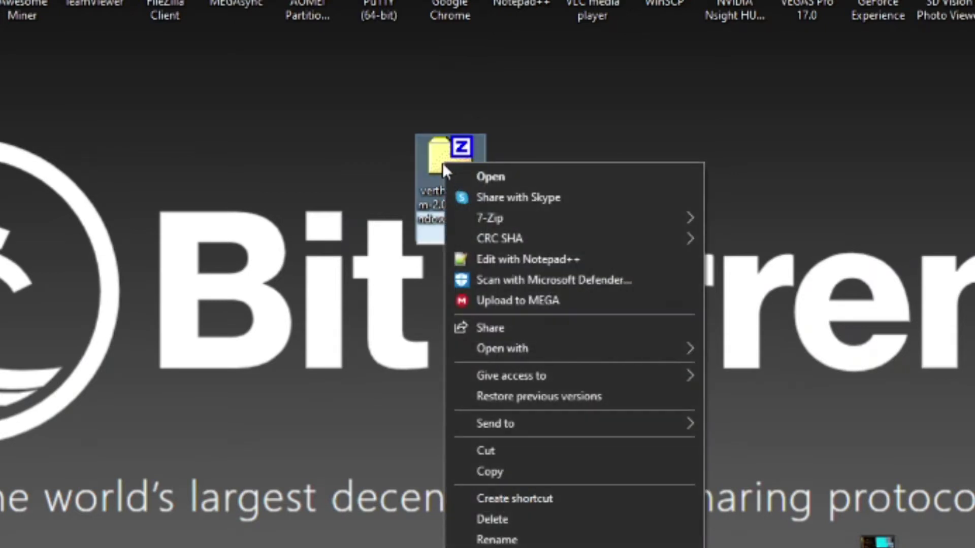
mouse_move(554, 222)
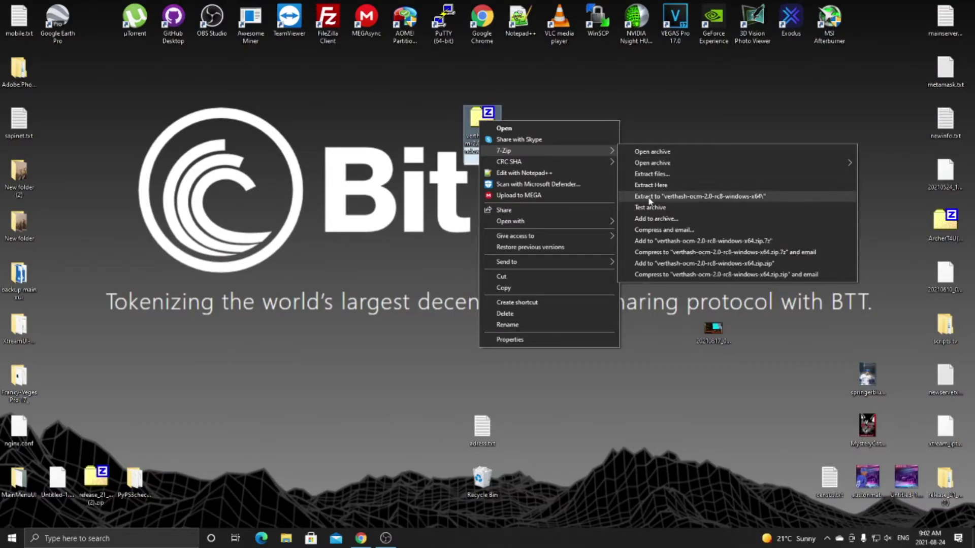
click(684, 196)
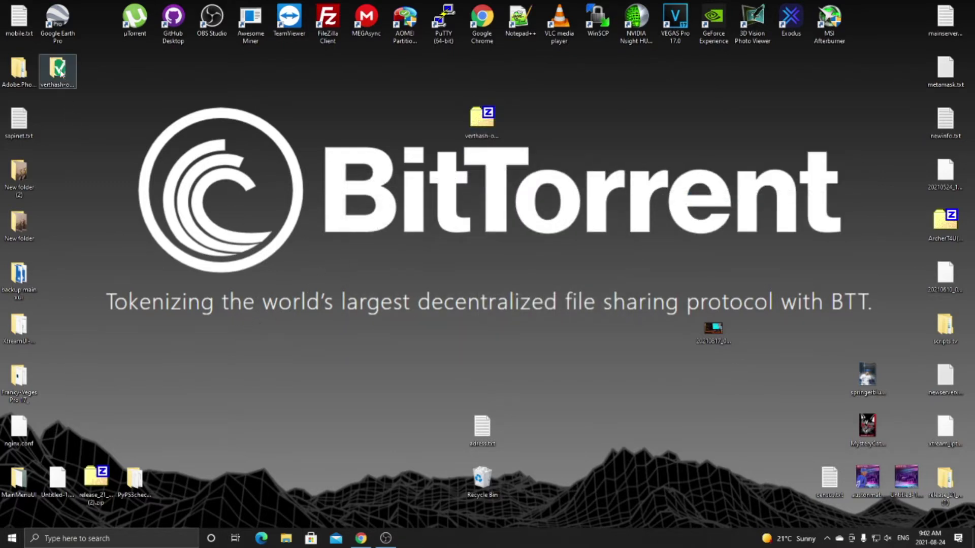
drag(57, 68, 481, 166)
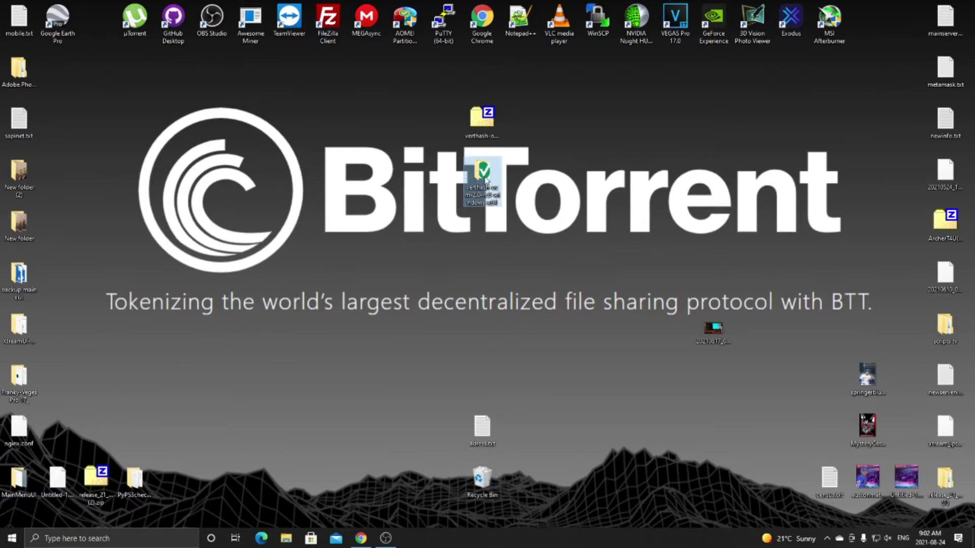
double_click(481, 170)
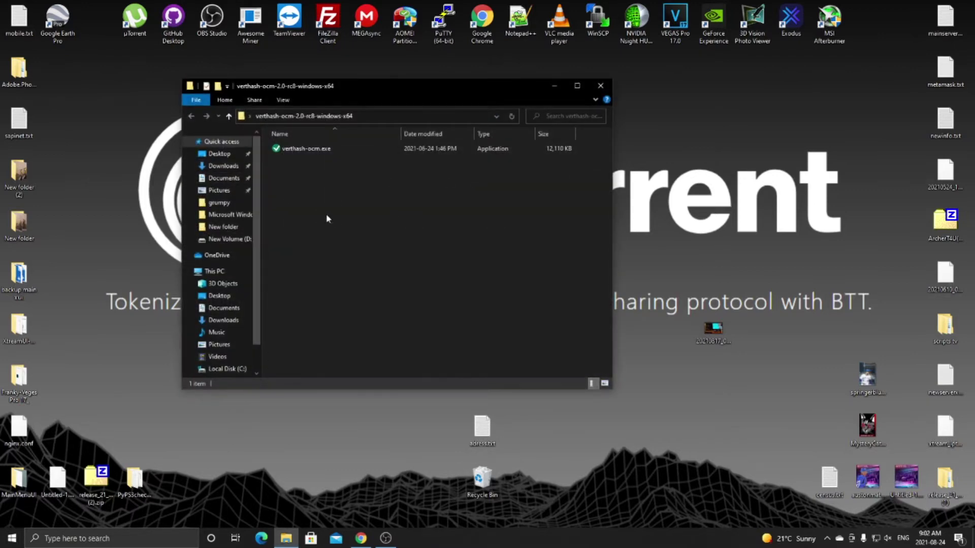
- Open the Microsoft Defender Antivirus exclusions from the Virus & threat protection settings in Windows Security
click(5, 537)
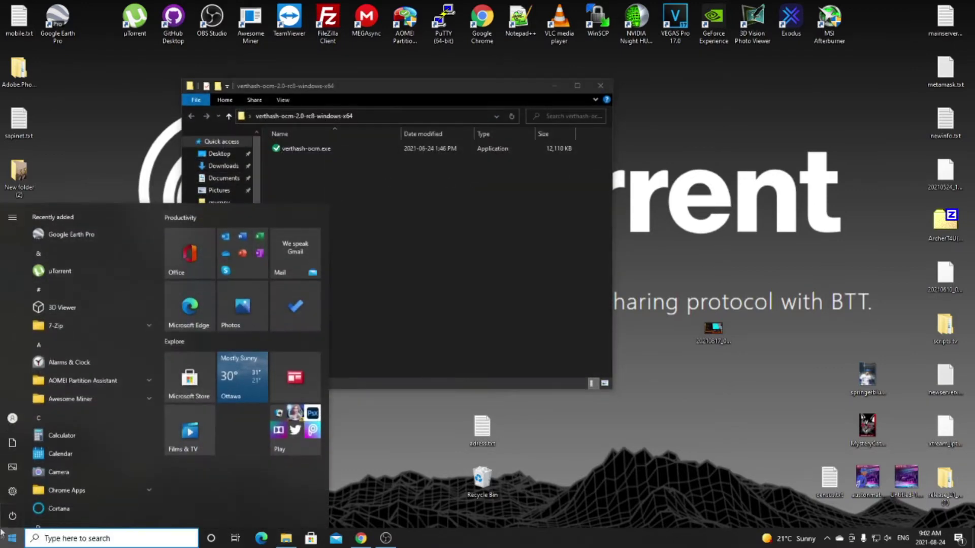
click(12, 491)
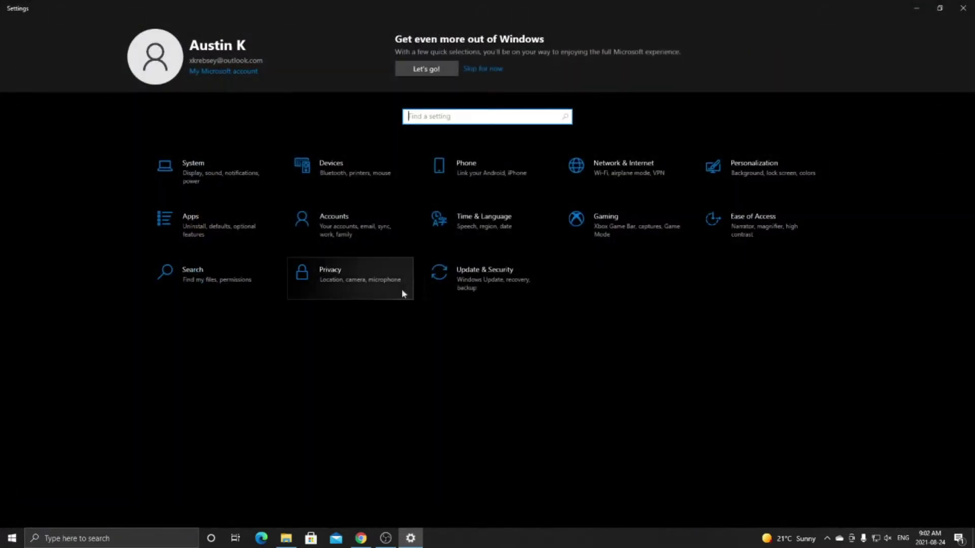
click(470, 285)
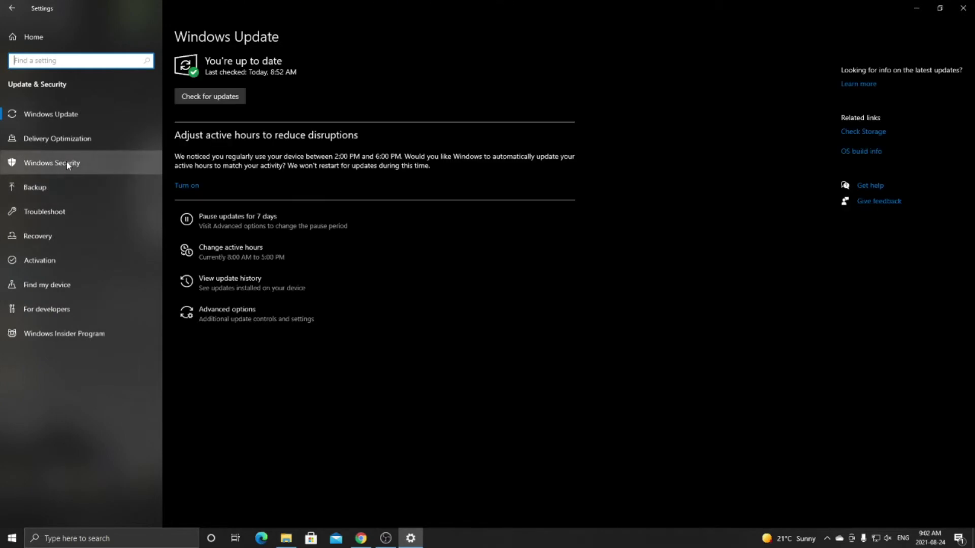
click(57, 163)
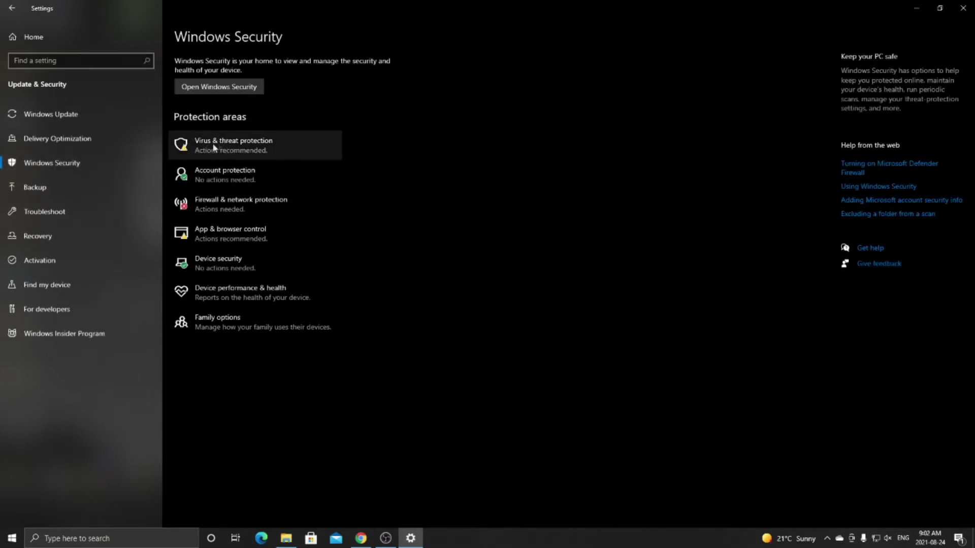
click(239, 147)
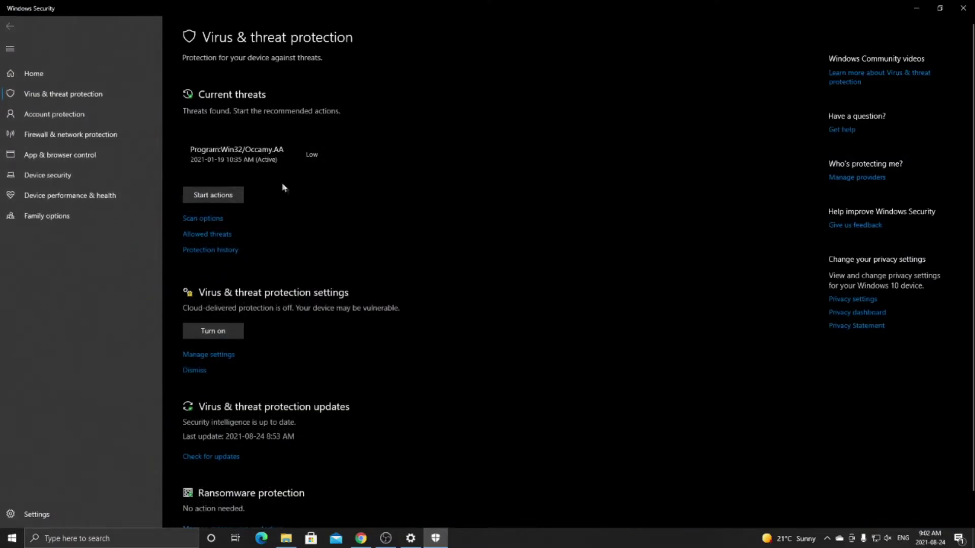
scroll(313, 211, down, 1)
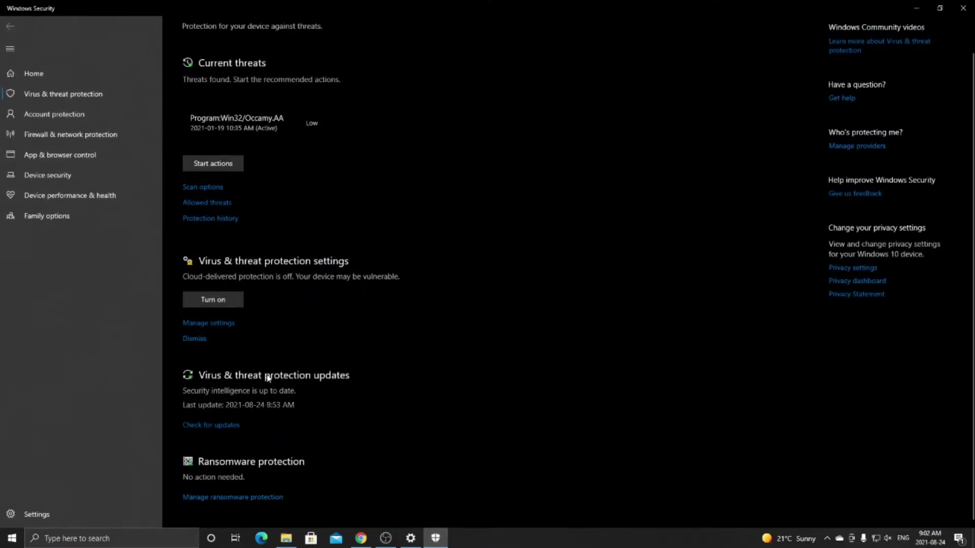
click(217, 325)
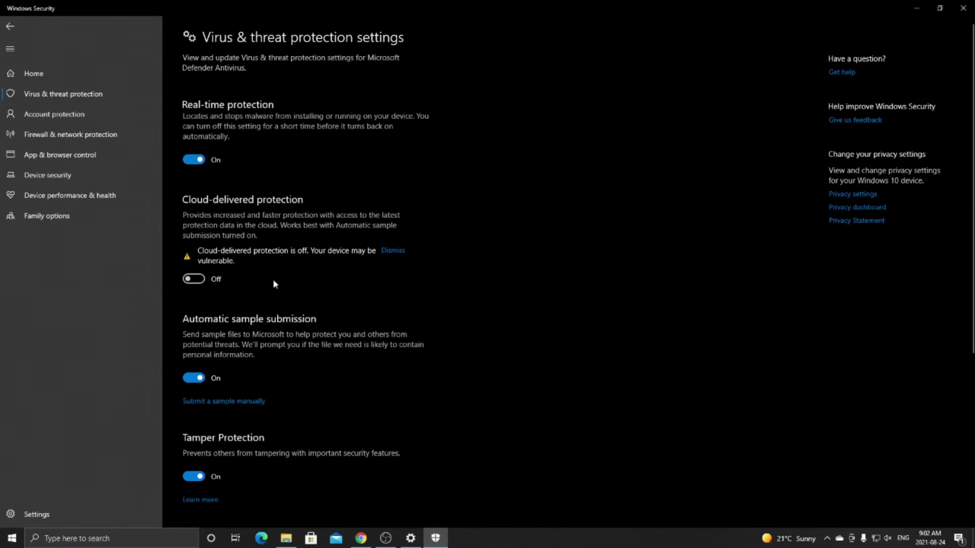
scroll(273, 282, down, 5)
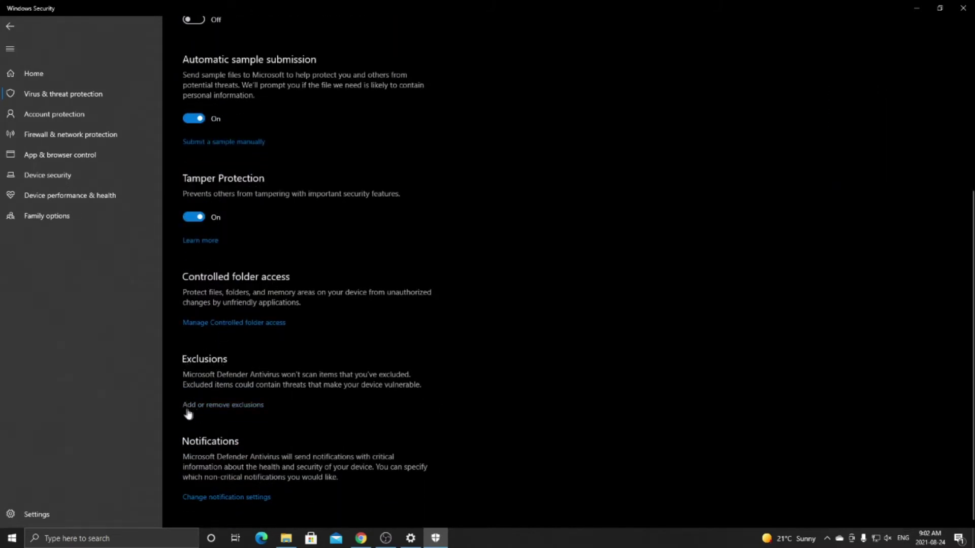
click(220, 411)
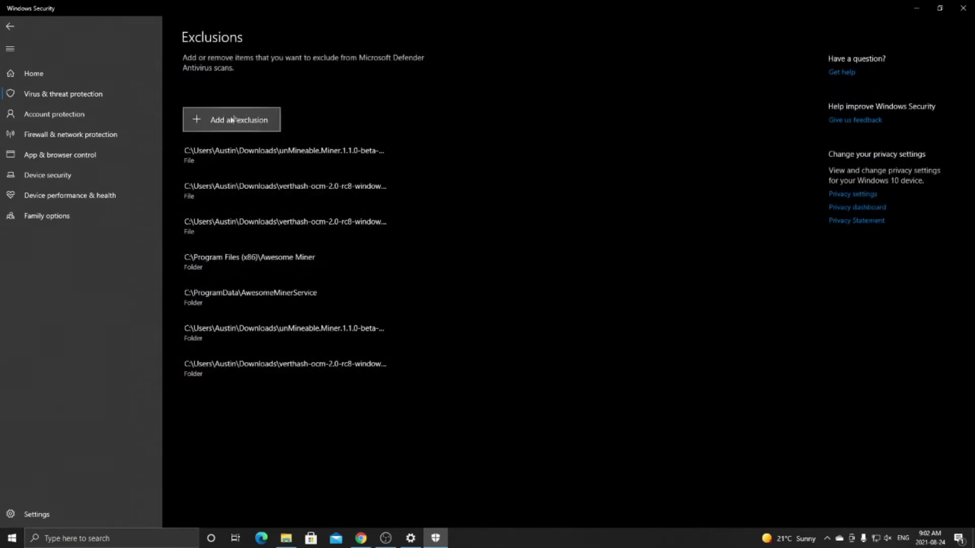
- Add a folder exclusion for the verthash-ocm-2.0-rc8-windows-x64 folder on the desktop
click(219, 124)
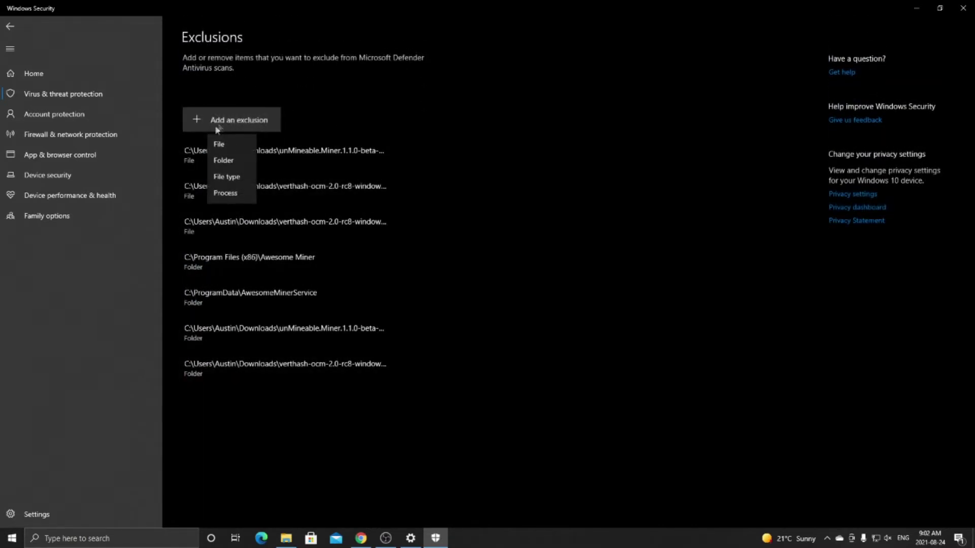
click(218, 161)
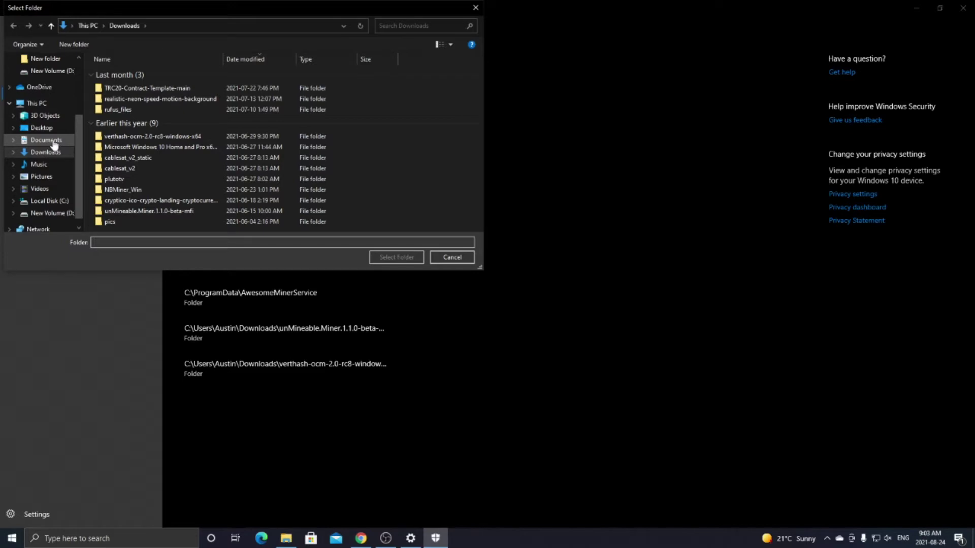
click(45, 128)
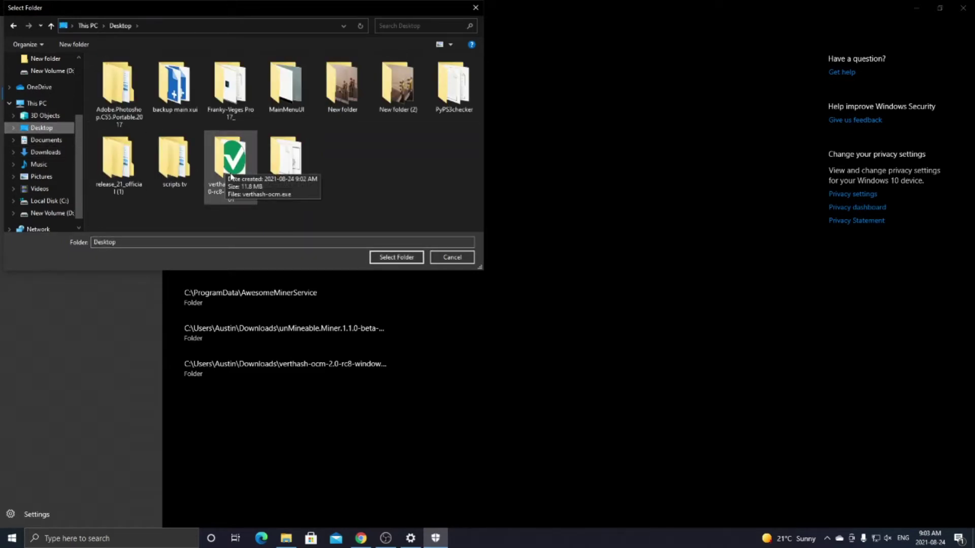
click(232, 161)
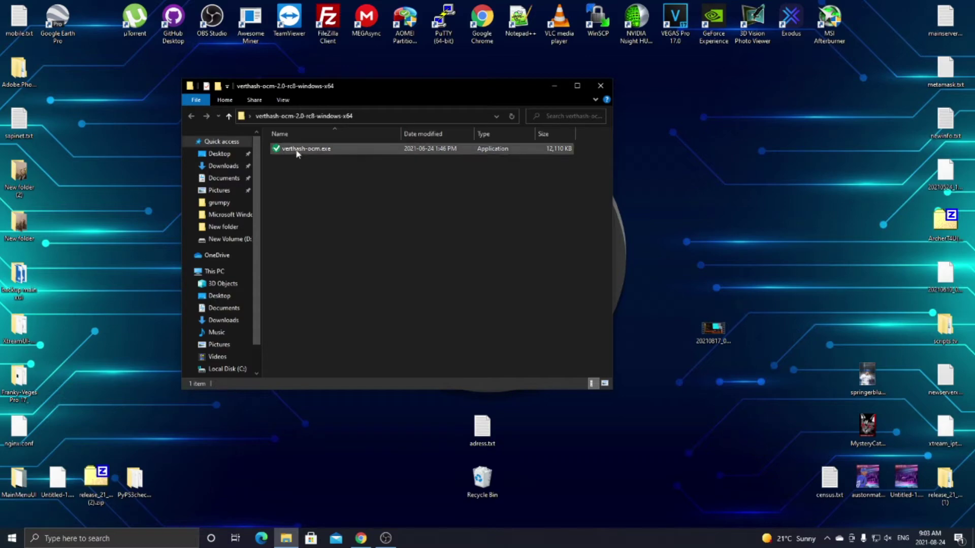
- Launch verthash-ocm.exe from the extracted folder, arranging the folder and miner windows on the desktop
drag(360, 99, 453, 222)
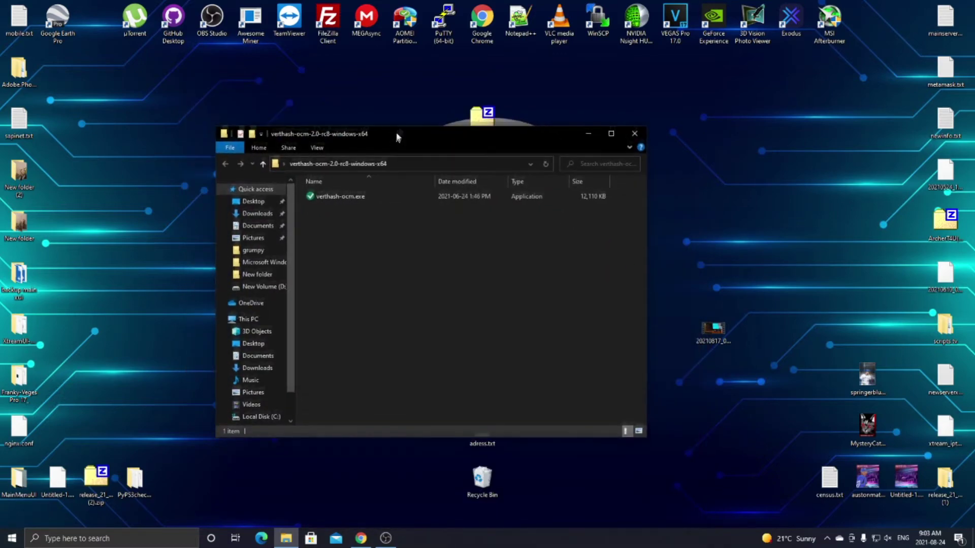
drag(397, 136, 404, 121)
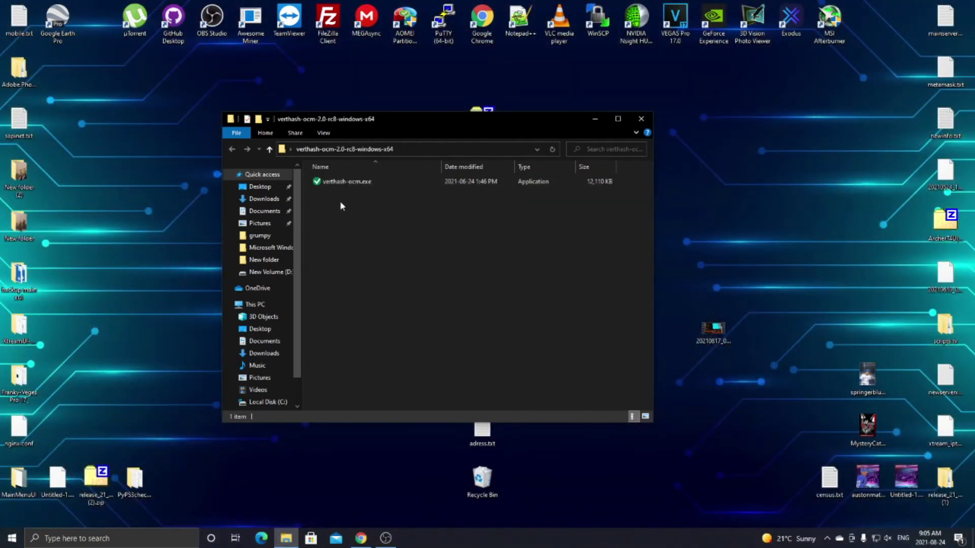
double_click(339, 182)
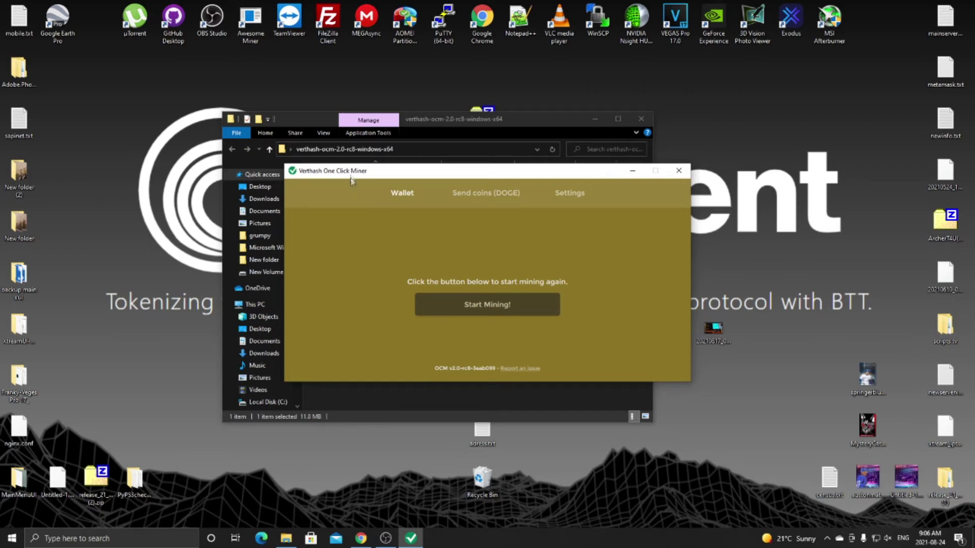
drag(351, 173, 323, 157)
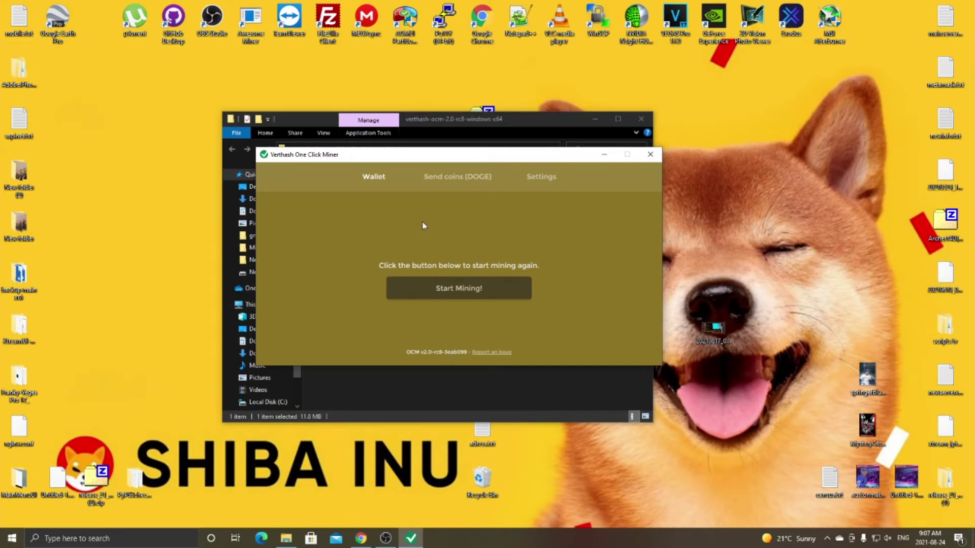
- Set the payout currency to Digibyte in the Verthash One Click Miner settings
click(539, 178)
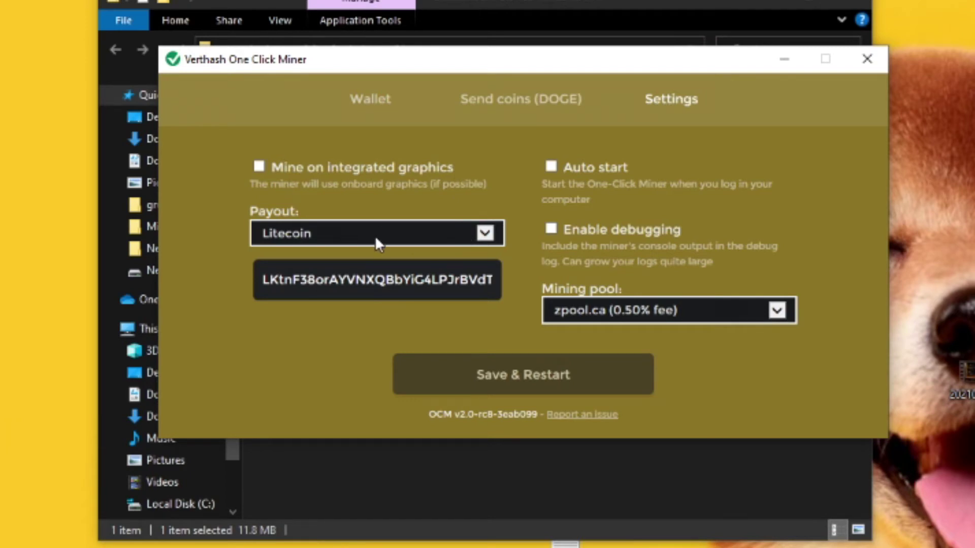
click(375, 235)
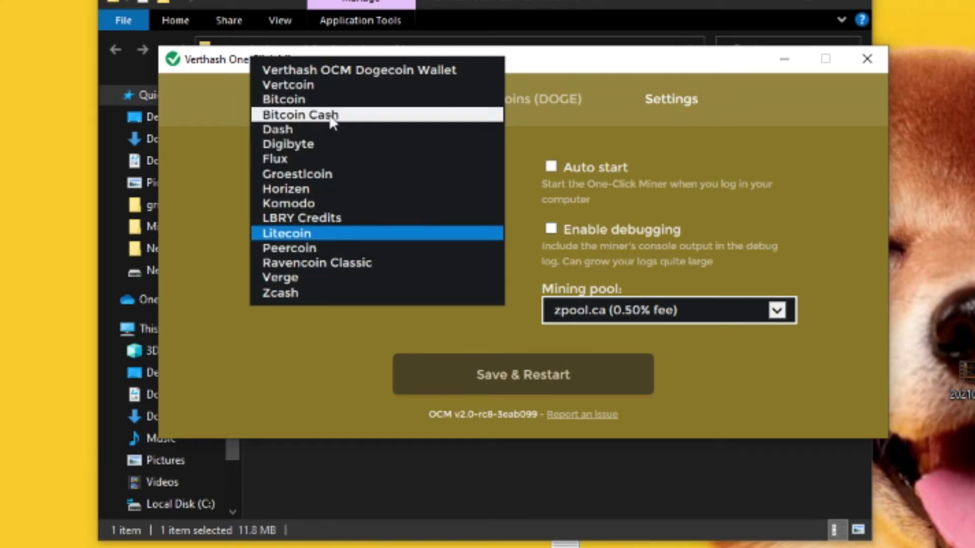
click(329, 145)
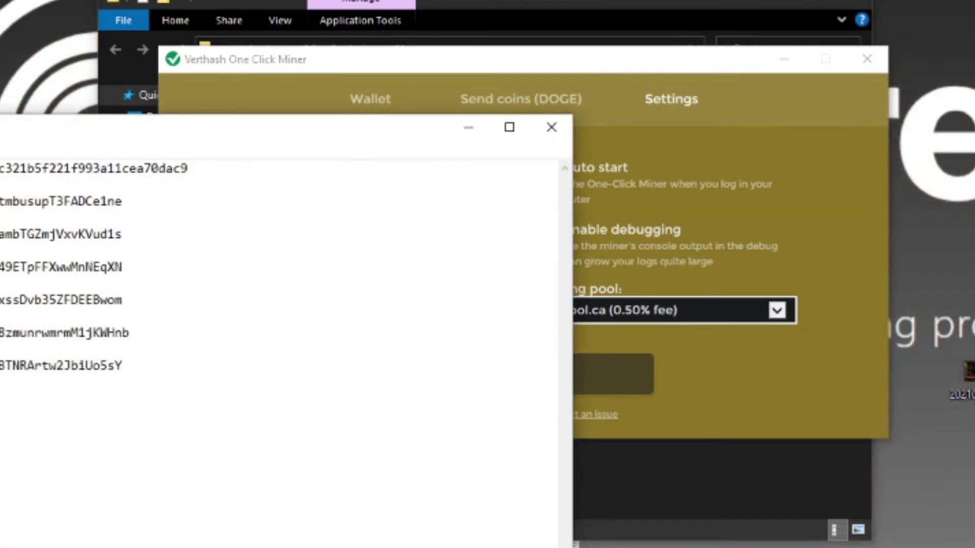
- Copy the Digibyte wallet address from the text file into the payout address, then save the settings and restart the miner
mouse_move(1, 267)
mouse_down()
mouse_move(146, 279)
mouse_move(102, 266)
mouse_move(1, 267)
mouse_up()
right_click(1, 267)
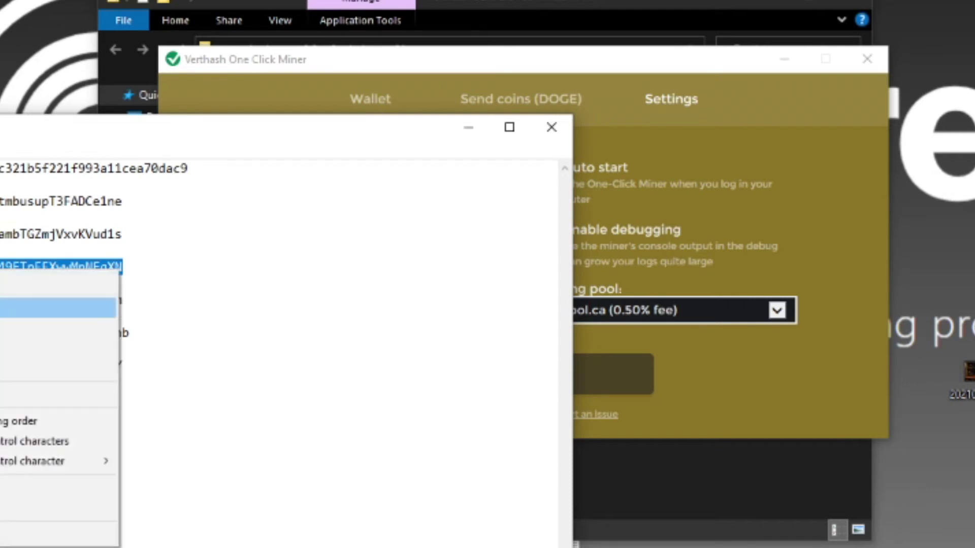
click(30, 329)
click(543, 130)
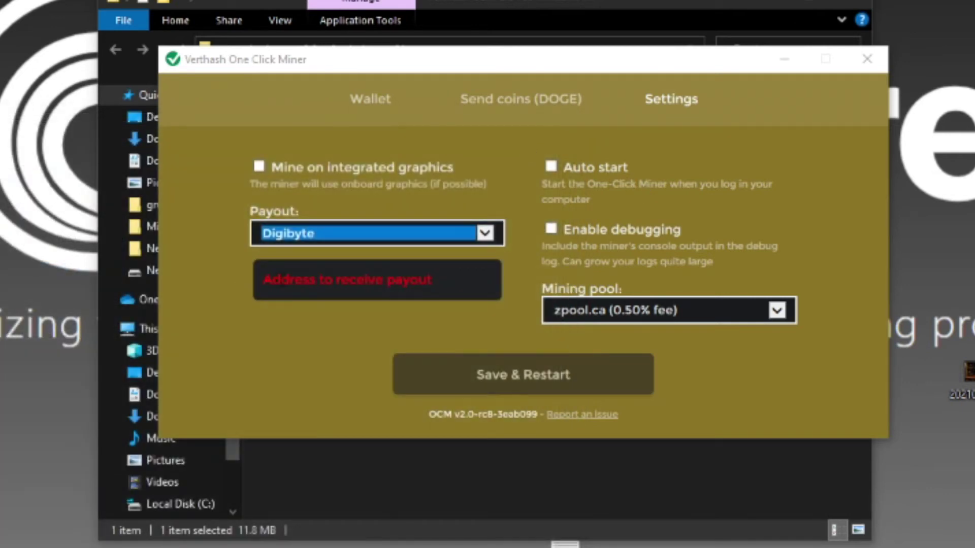
click(281, 284)
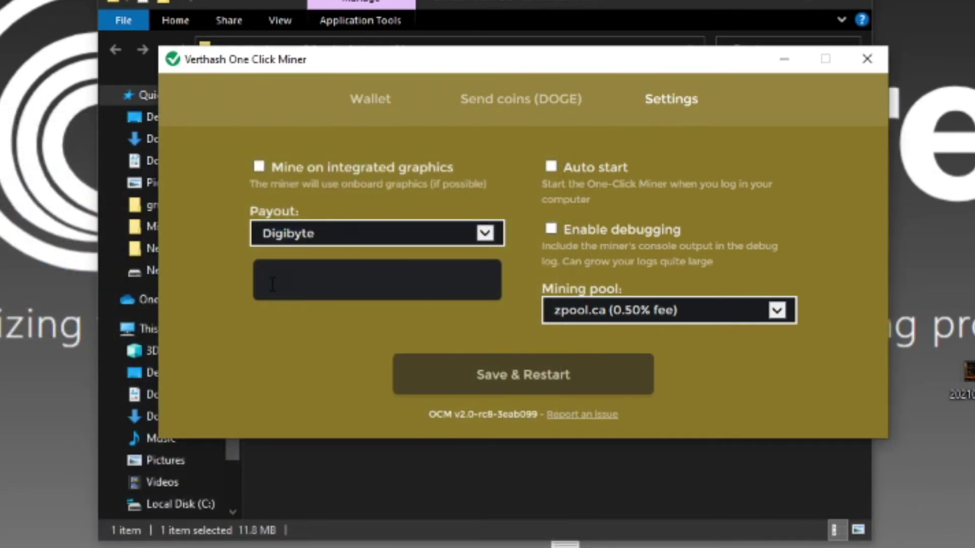
key(ctrl+v)
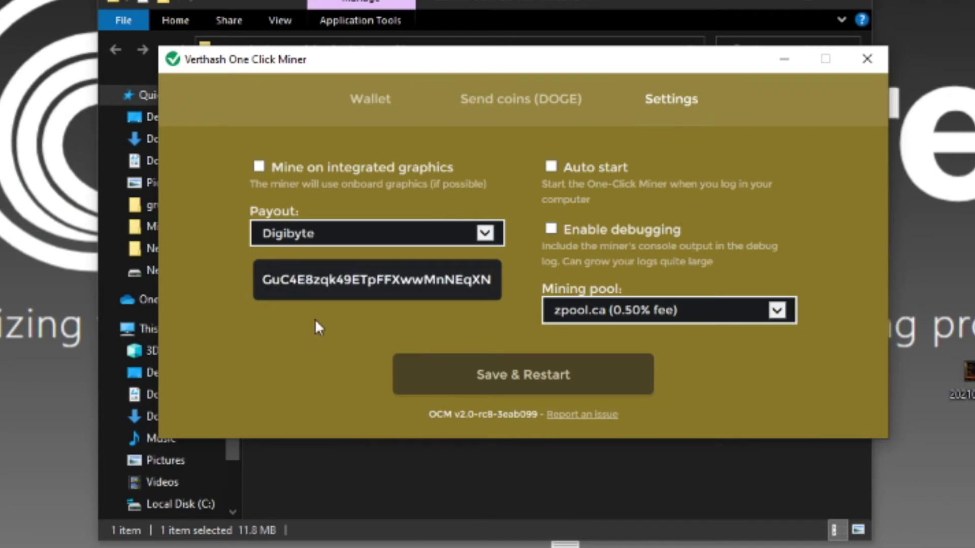
click(467, 390)
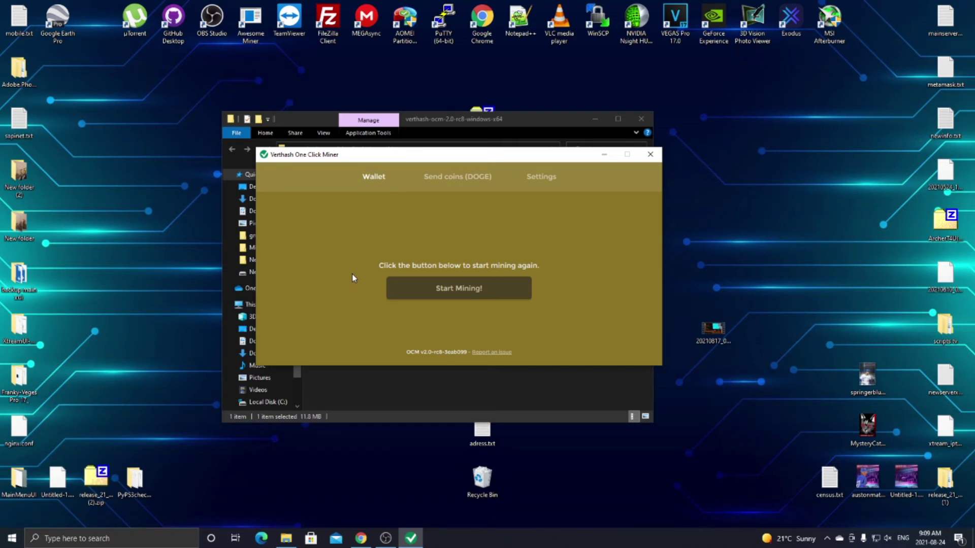
- Try Zergpool.com as the mining pool and Ravencoin as the payout currency in the settings, then leave without saving
click(546, 179)
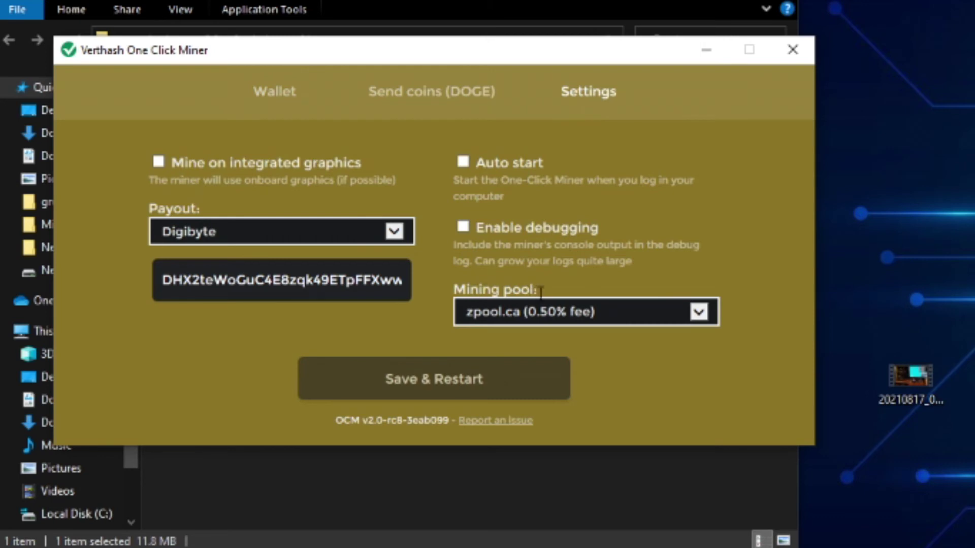
click(501, 316)
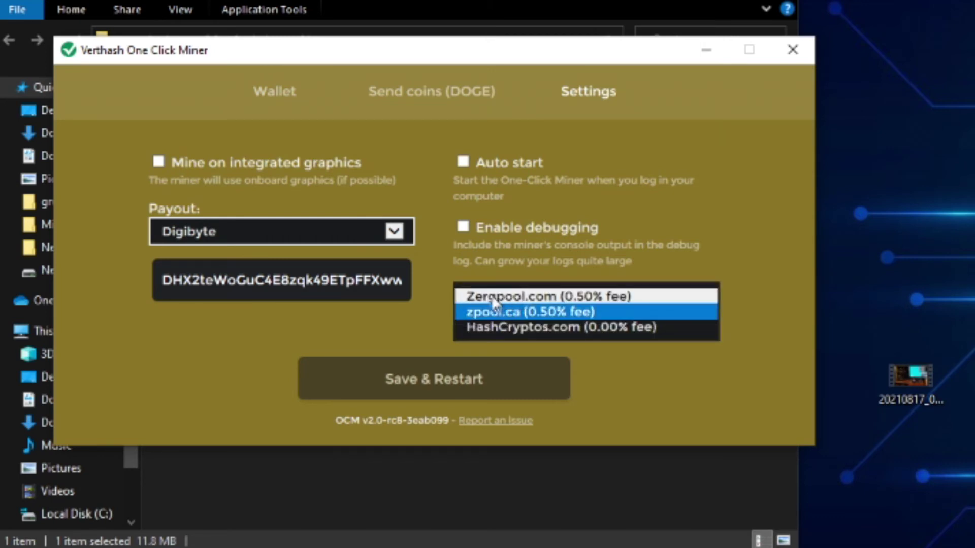
click(502, 296)
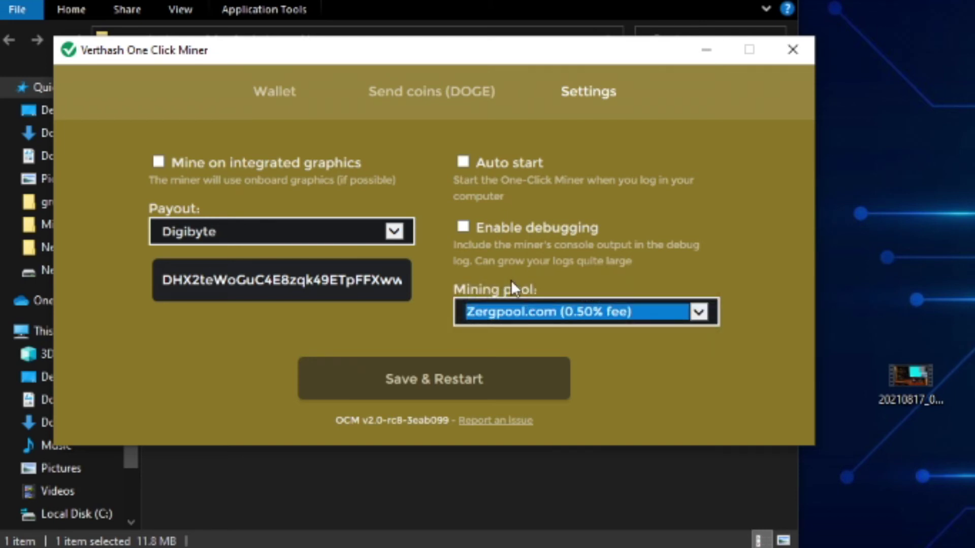
click(394, 233)
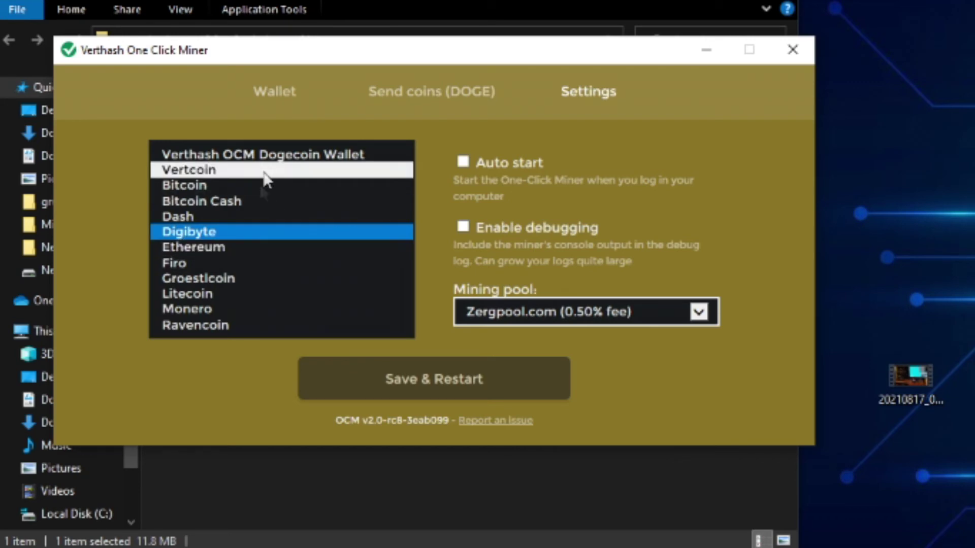
click(233, 323)
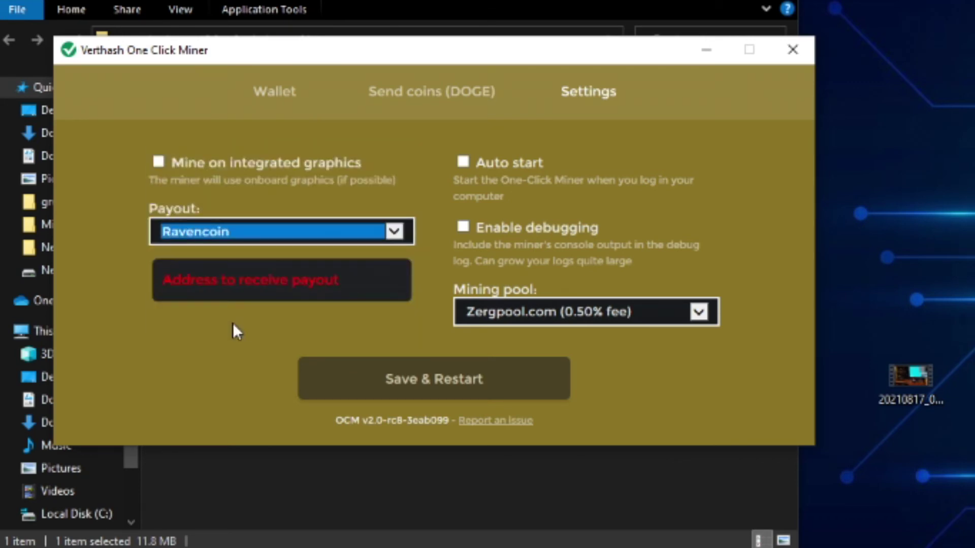
key(alt+Tab)
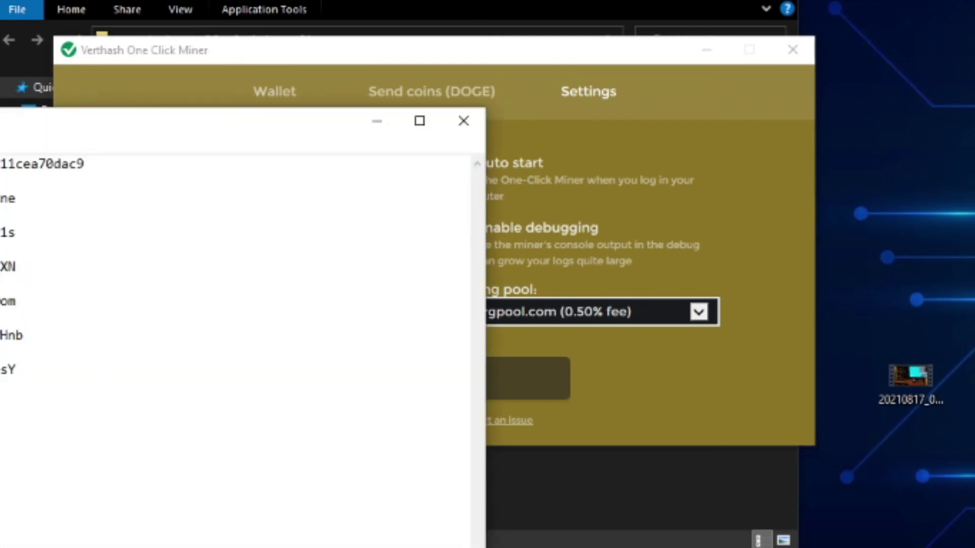
click(464, 121)
click(189, 277)
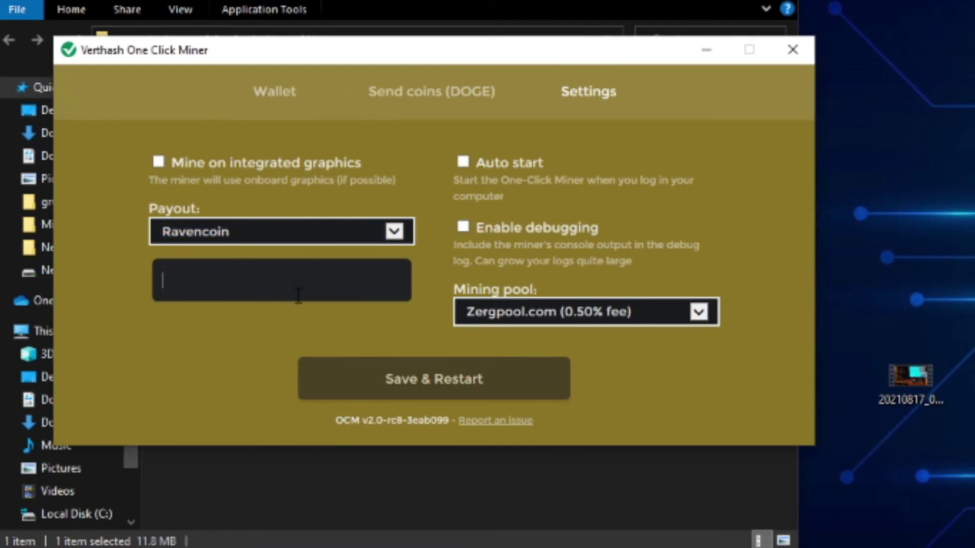
click(270, 99)
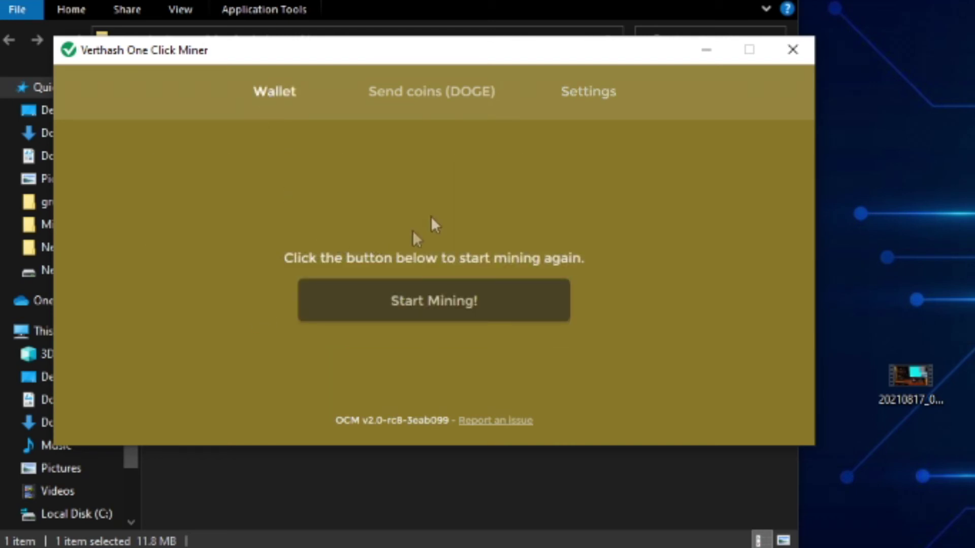
- Check the saved Digibyte payout settings, then return to the wallet view and start mining
click(583, 99)
click(231, 233)
click(100, 233)
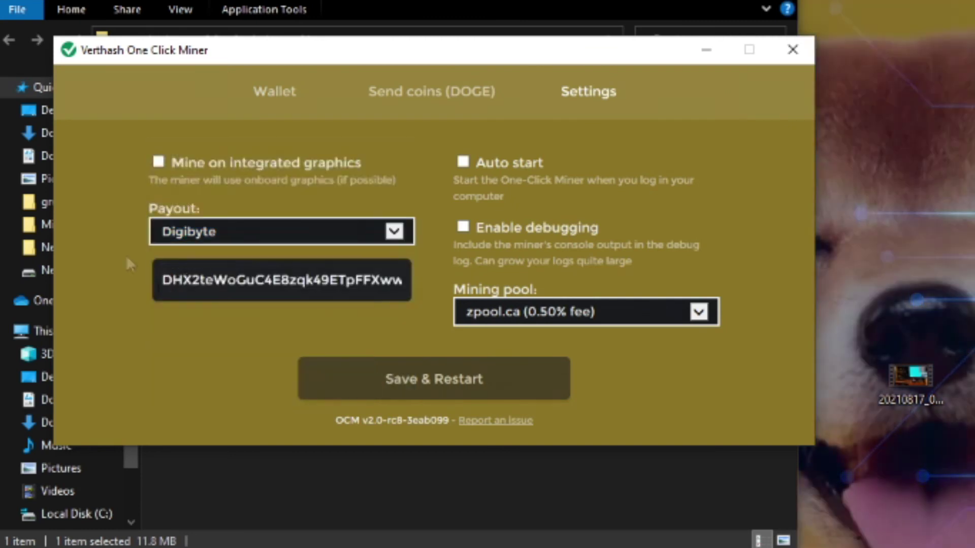
click(278, 102)
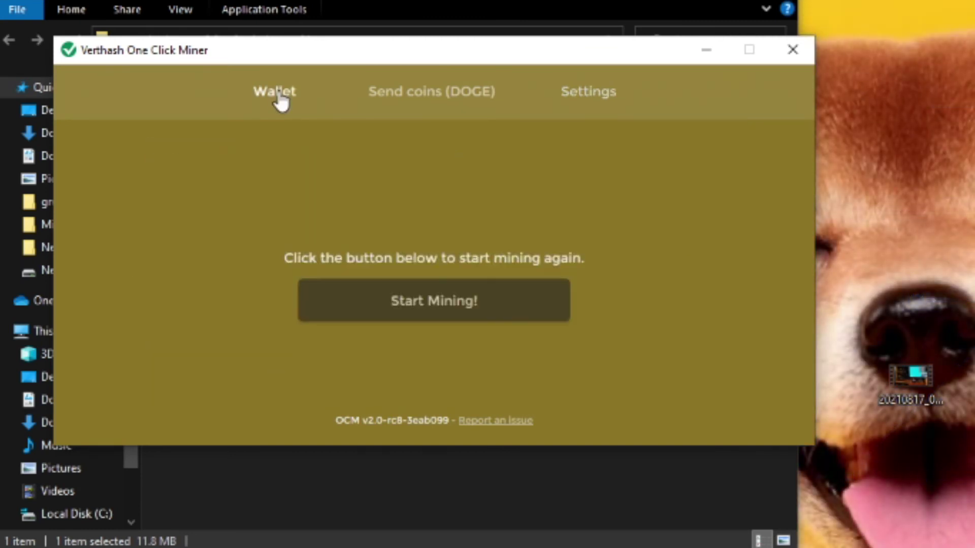
click(386, 306)
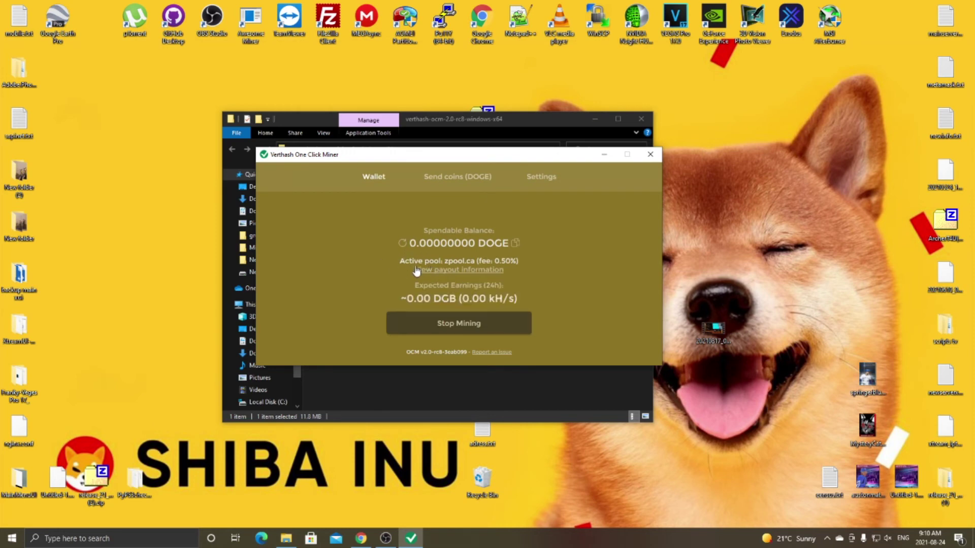
- Examine the pool's payout information page, including balances, last payouts, hashrate chart and miner summary, then close the browser
click(472, 271)
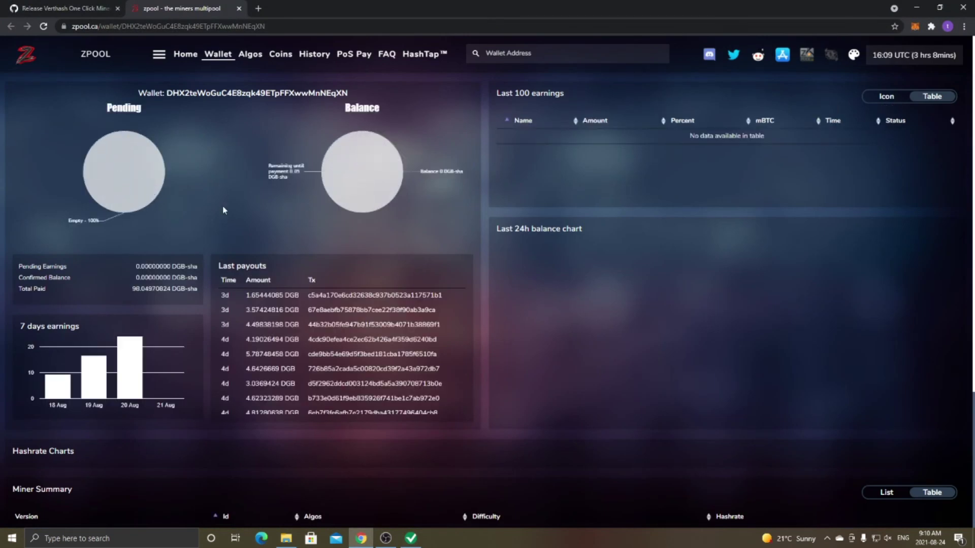
scroll(203, 191, down, 6)
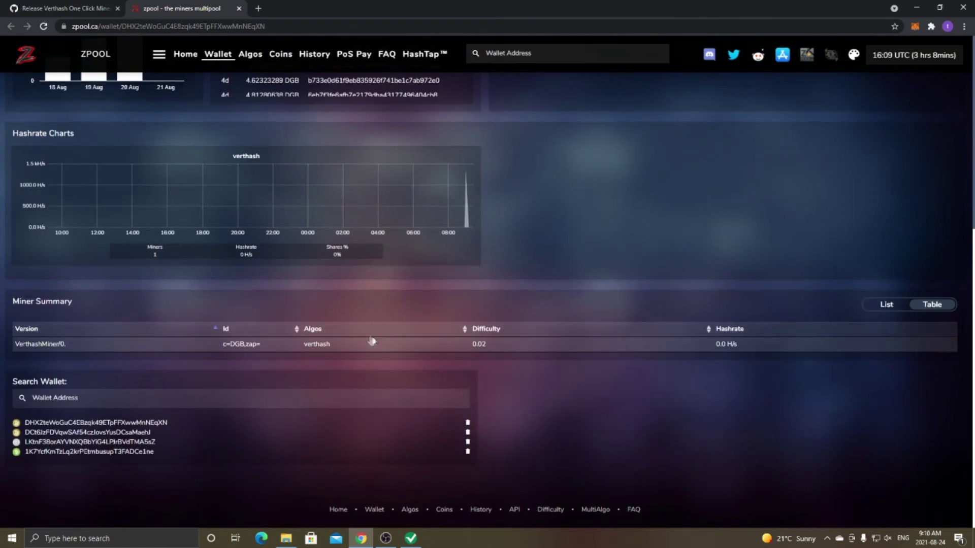
scroll(371, 342, up, 6)
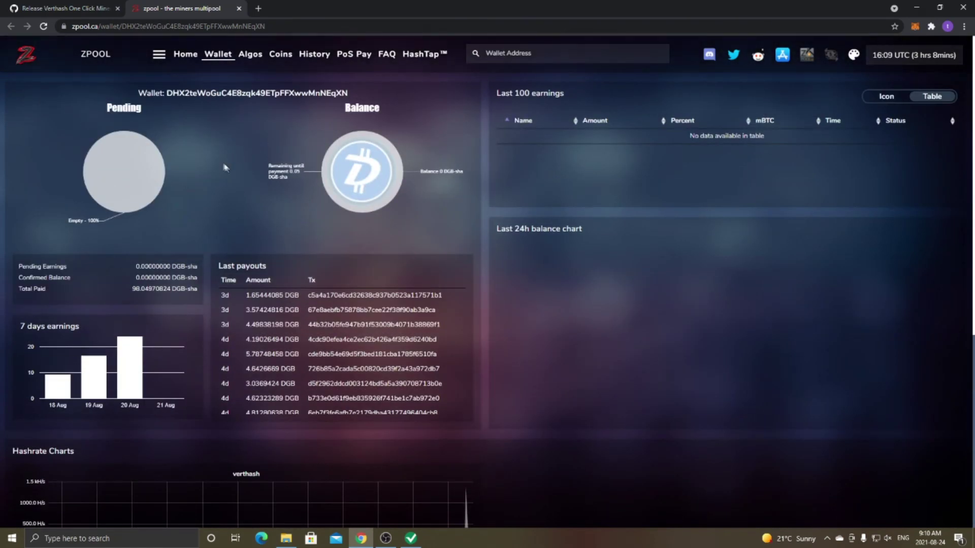
scroll(219, 160, down, 1)
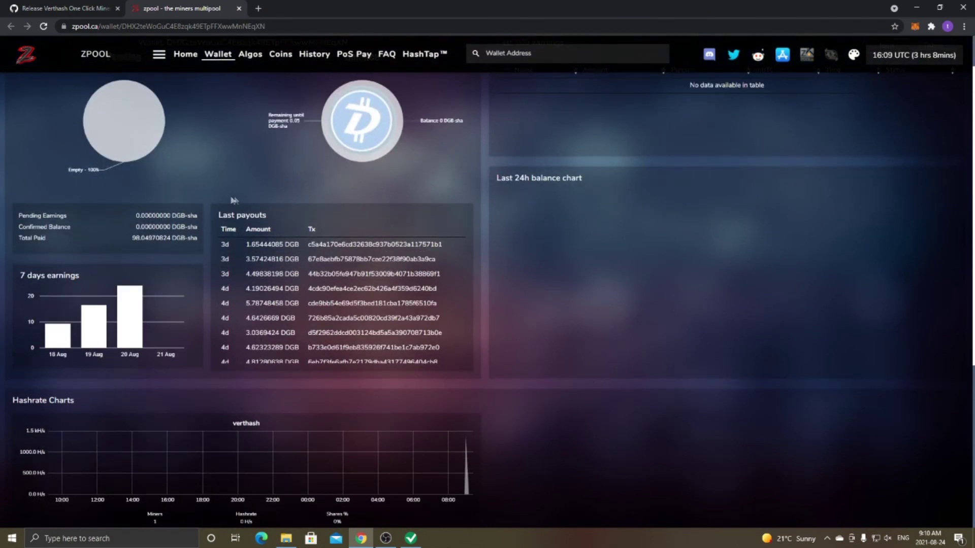
scroll(216, 153, down, 5)
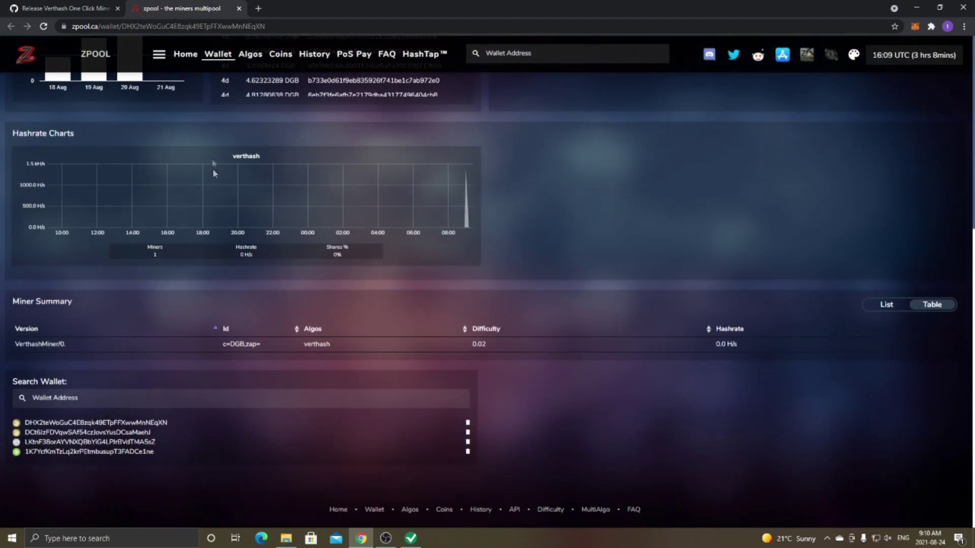
scroll(246, 167, up, 6)
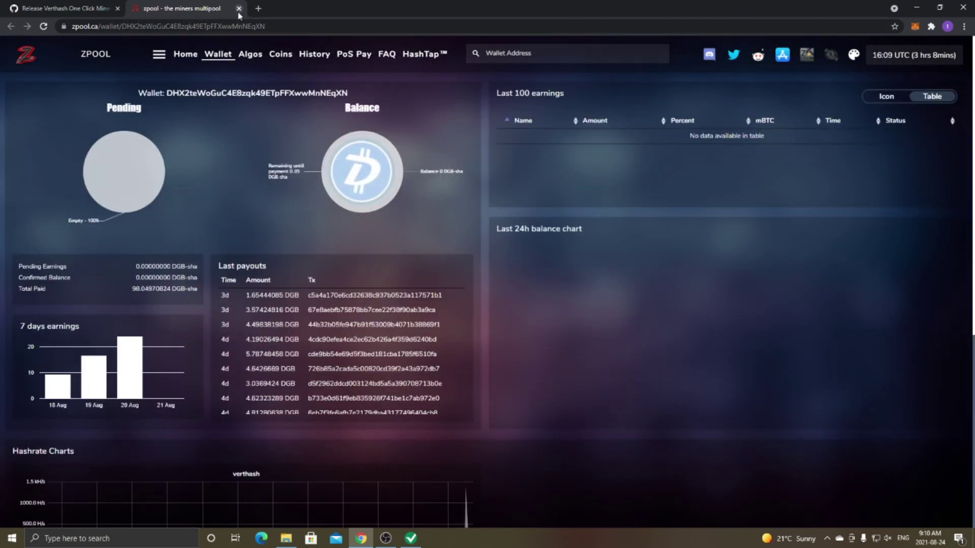
click(968, 6)
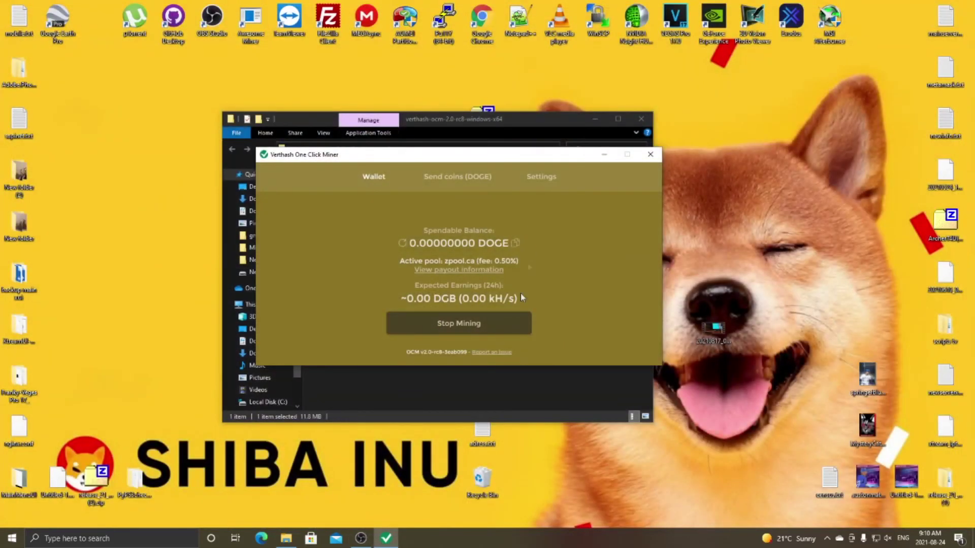
- Stop mining
click(507, 327)
- Try selecting Zergpool.com as the mining pool and browse the payout currencies, returning to the wallet view without saving
click(541, 179)
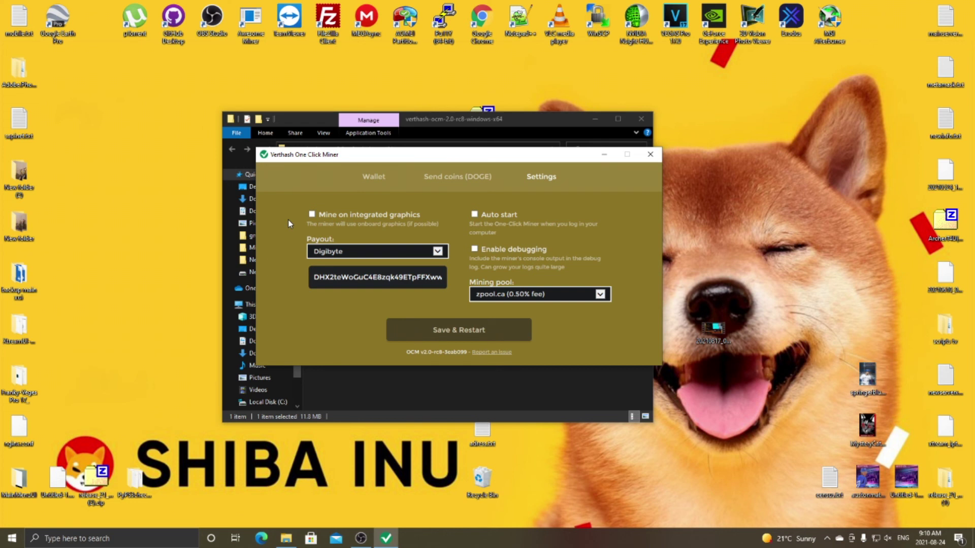
click(346, 250)
click(514, 293)
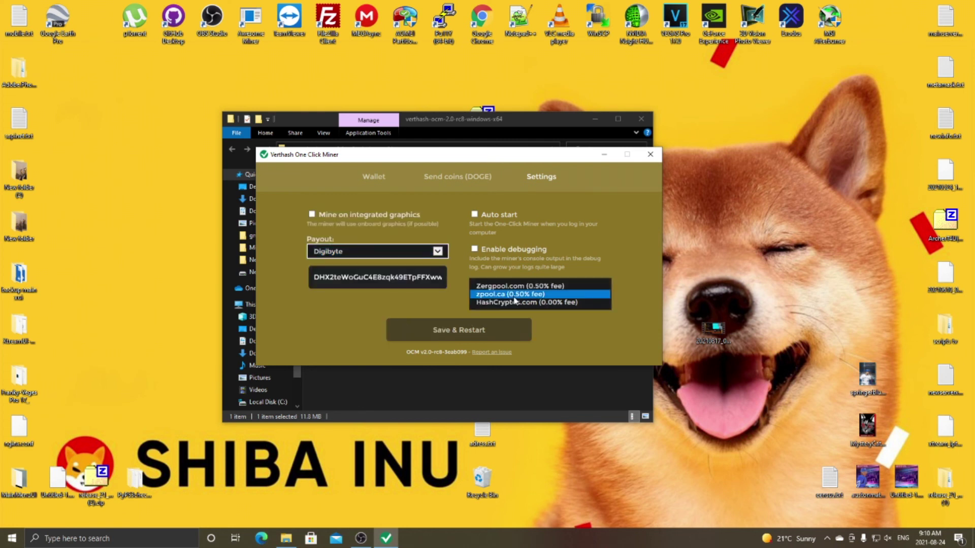
click(515, 285)
click(413, 252)
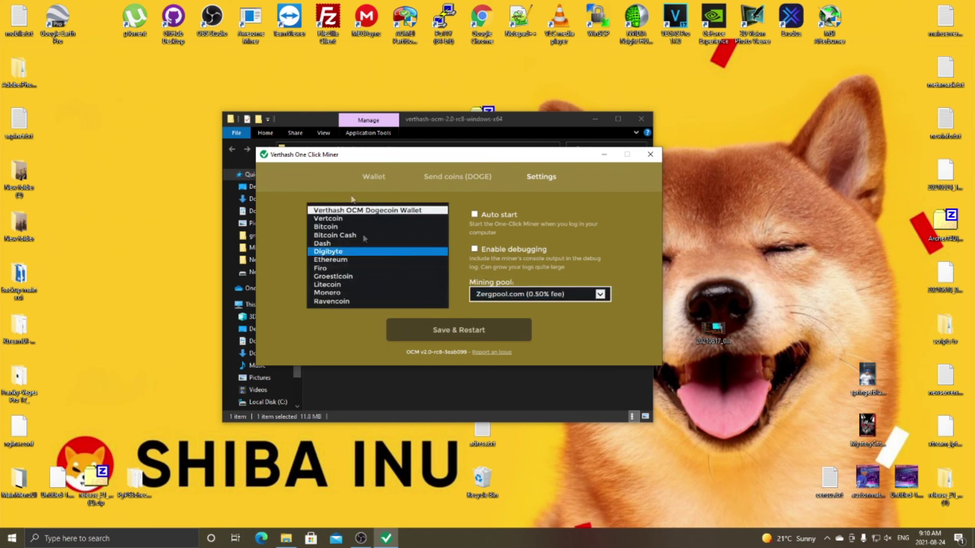
click(289, 211)
click(374, 178)
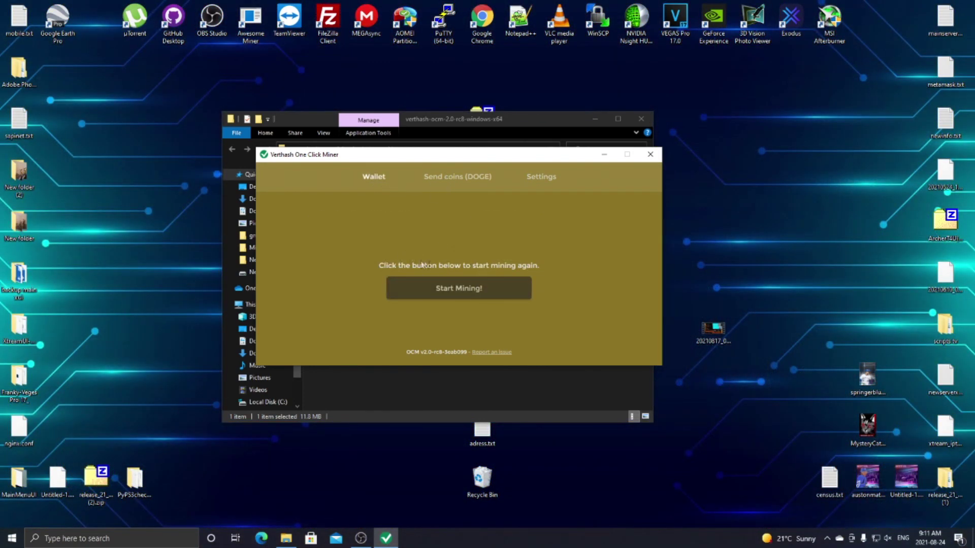
- Clear the Digibyte payout address in the miner settings
click(539, 179)
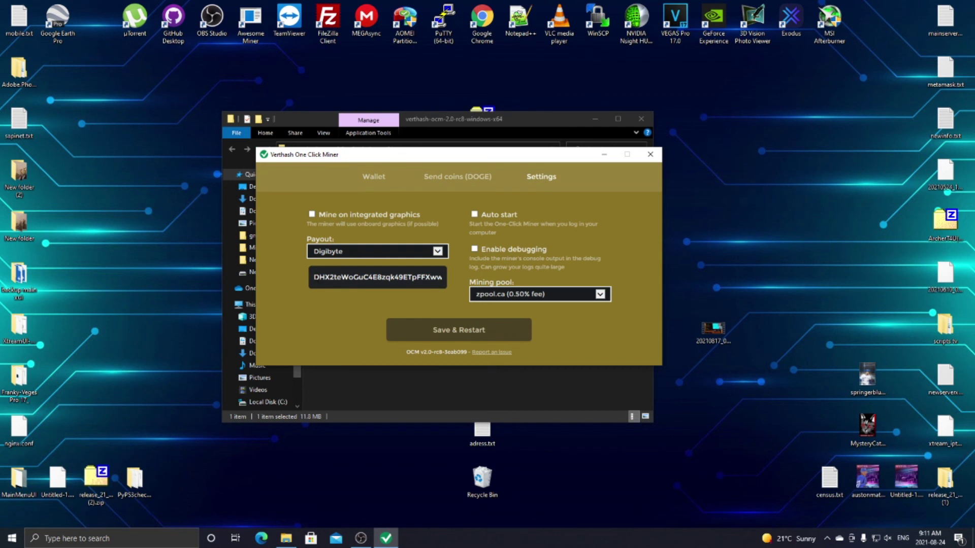
click(314, 277)
click(430, 279)
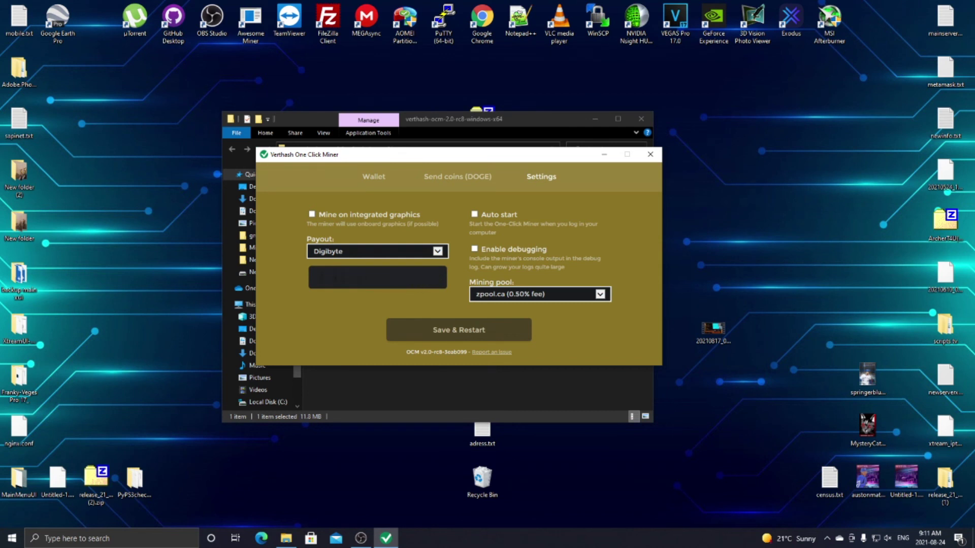